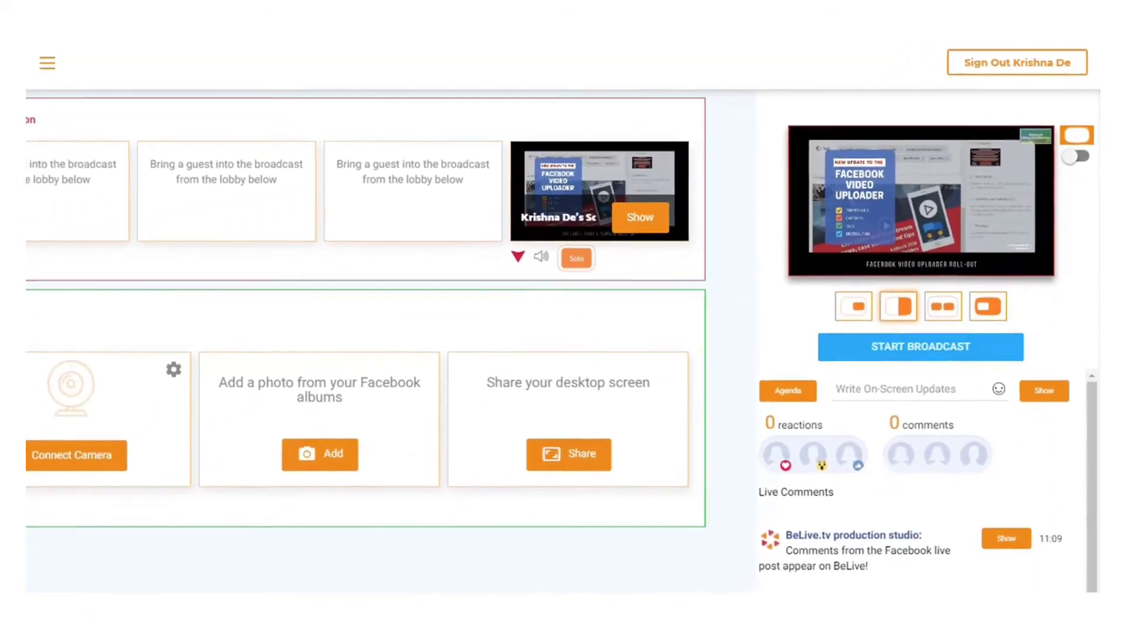
Step: Paste the thank-you message into the update, show it on the preview, then take it off
right_click(873, 388)
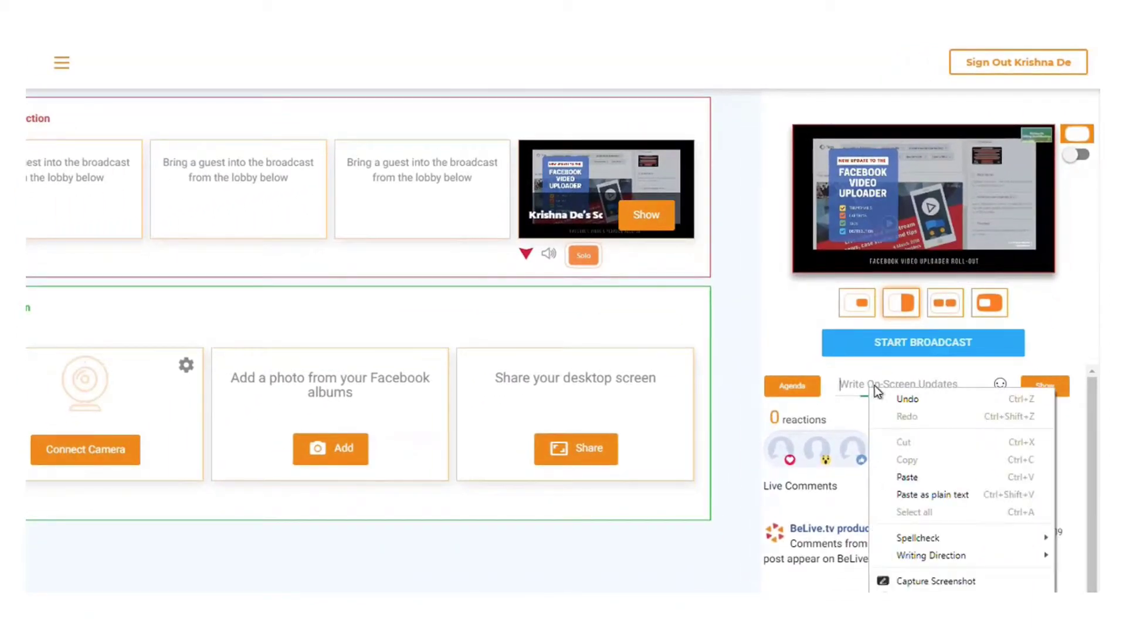
key("Escape")
type("Thanks for joining us live")
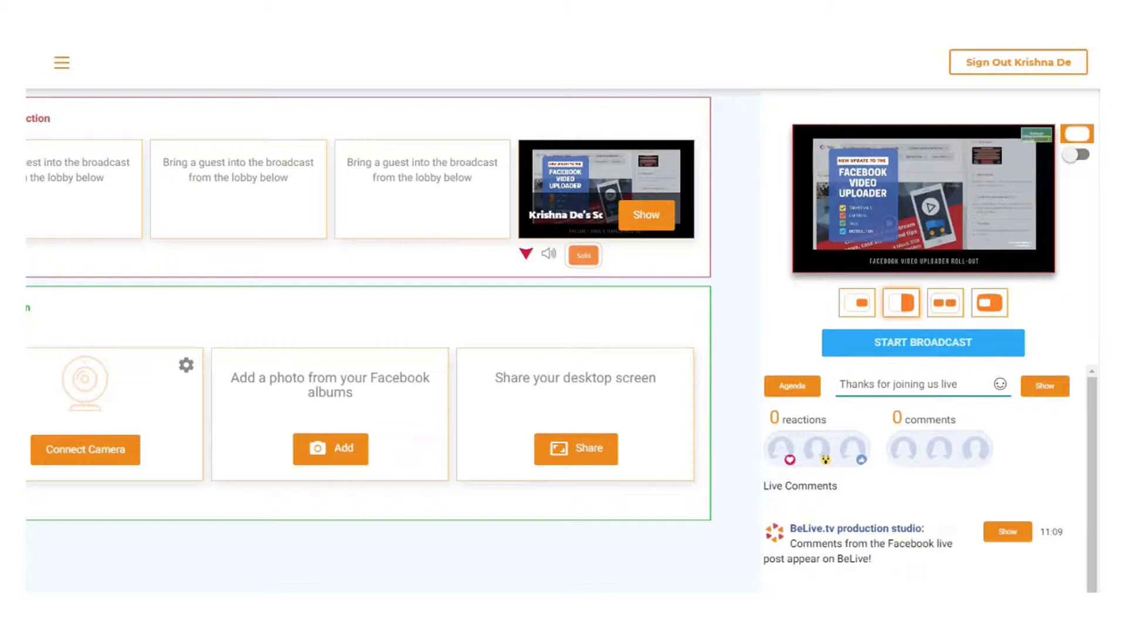
left_click(1042, 392)
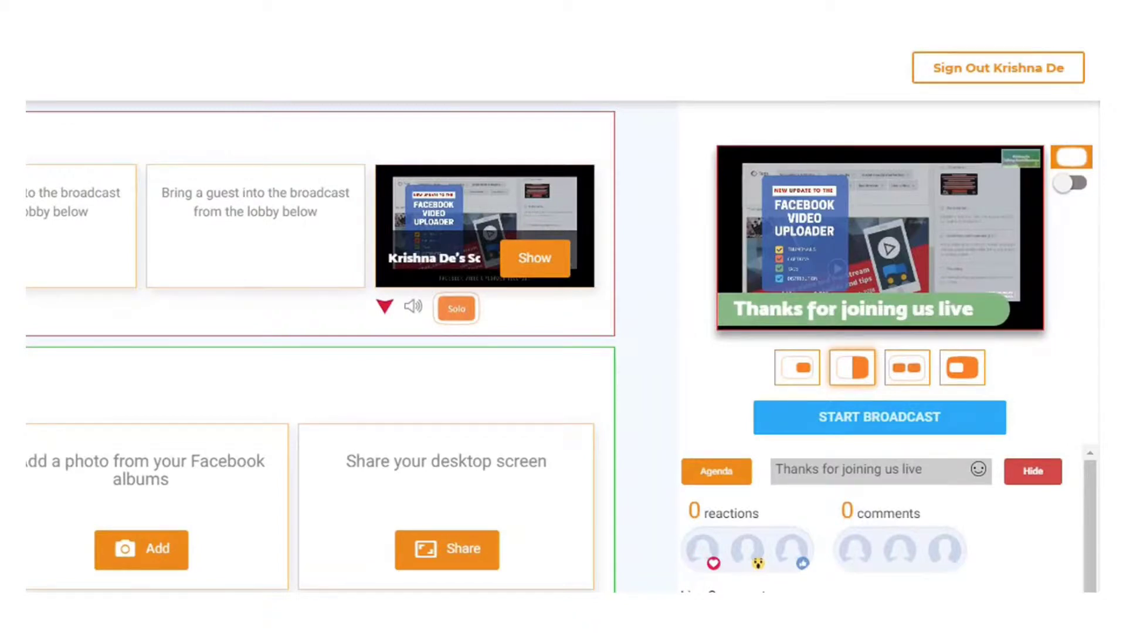
left_click(1032, 473)
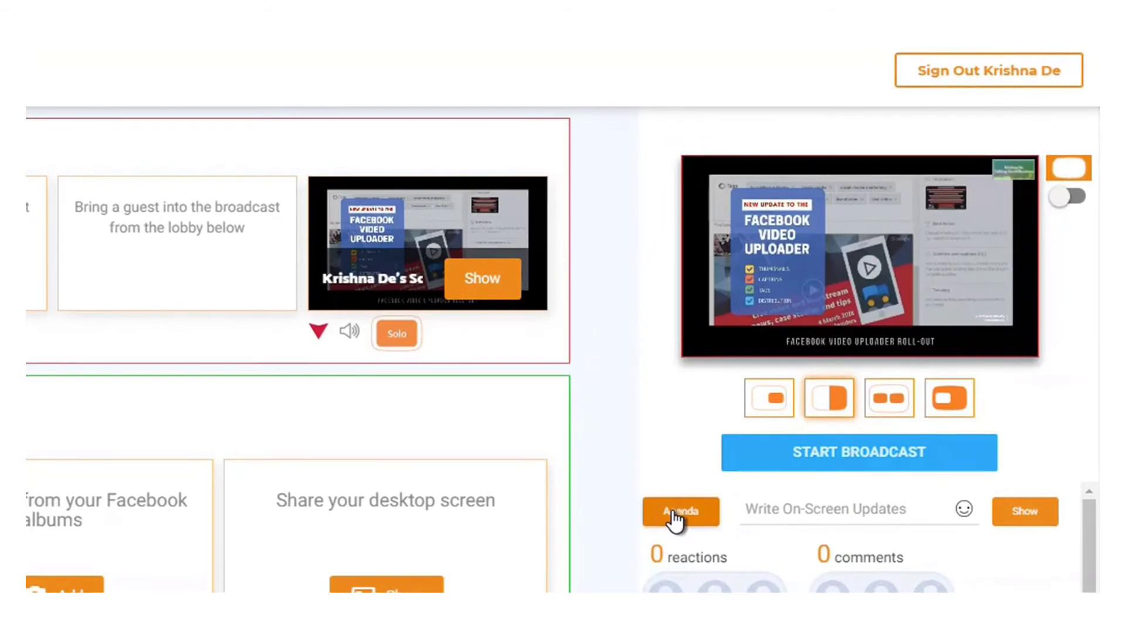
Step: Open the agenda list and keep the Talking Social Business agenda loaded
left_click(674, 517)
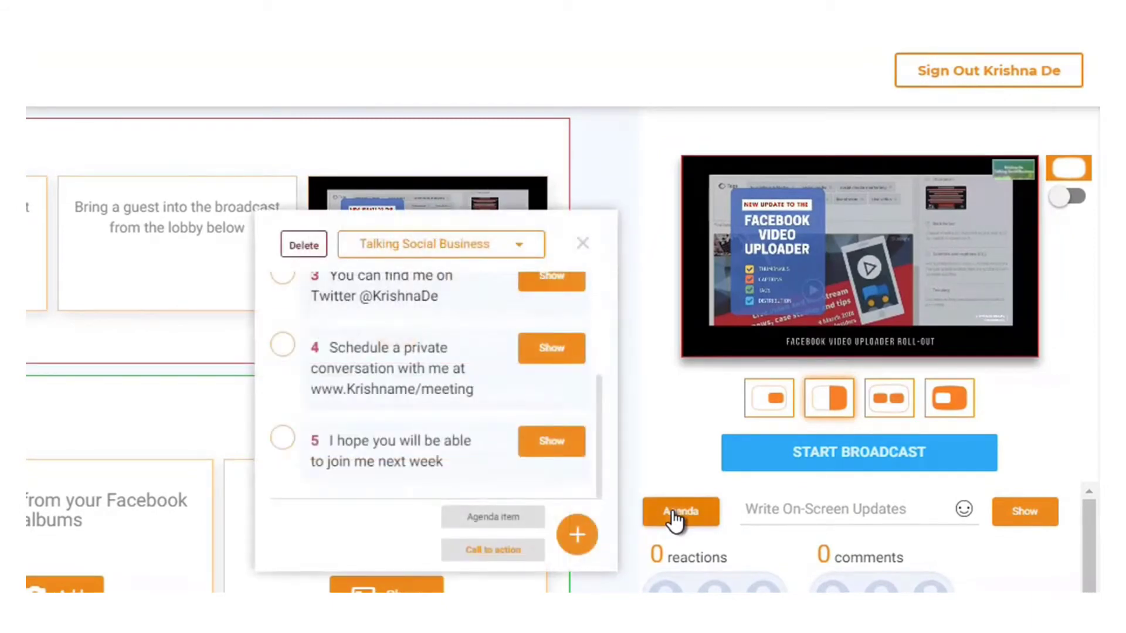
left_click(518, 253)
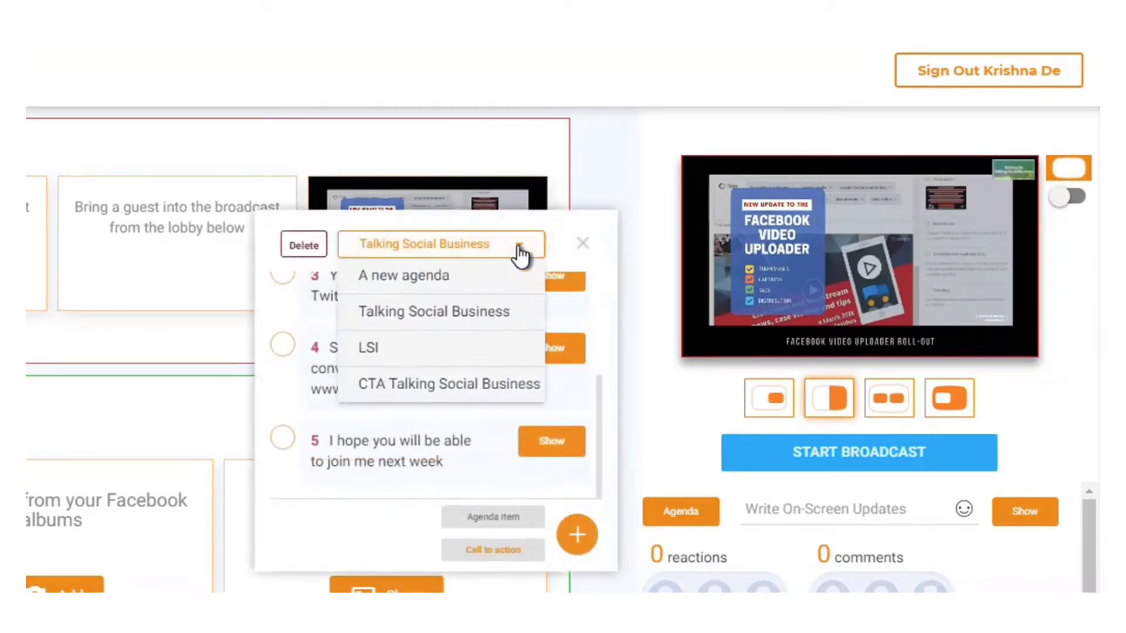
left_click(436, 321)
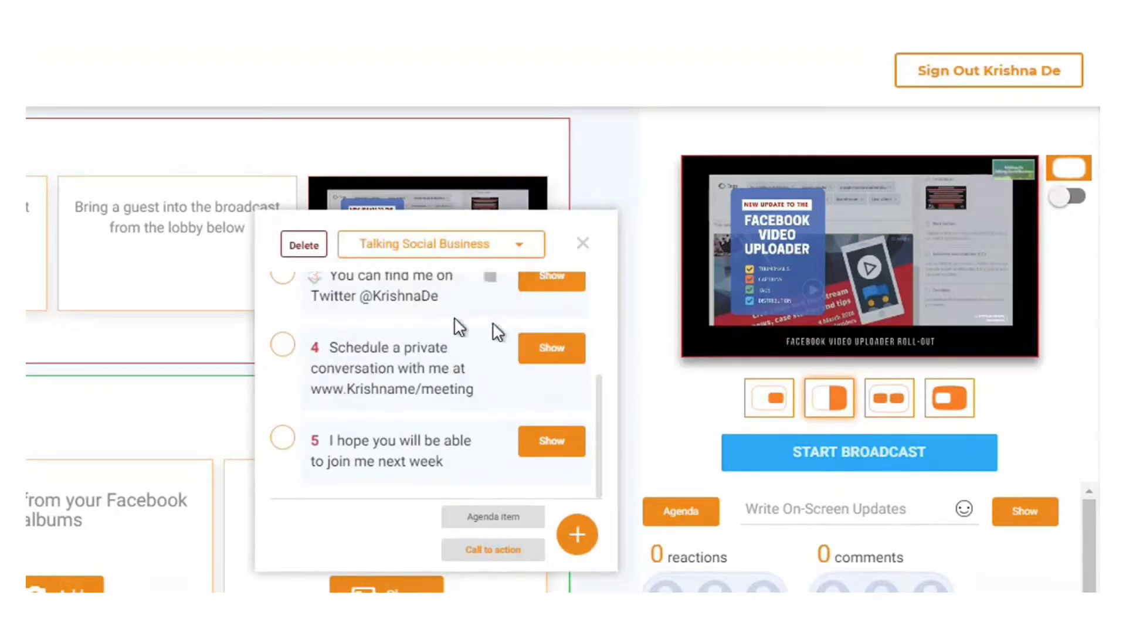
left_click_drag(602, 404, 595, 303)
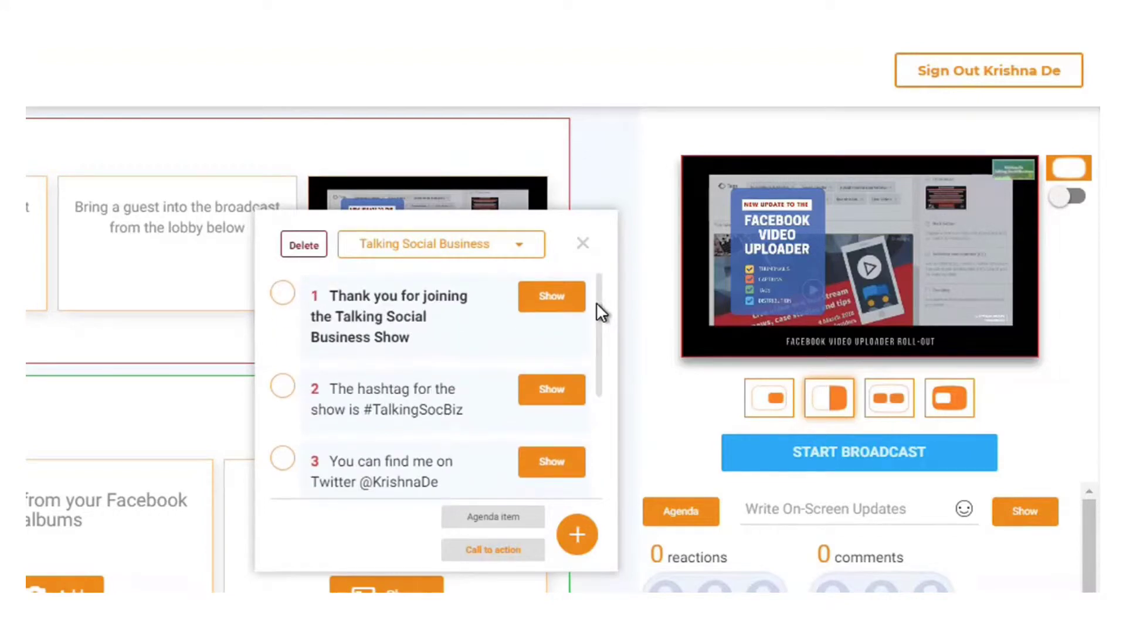
Step: Show agenda item 1's welcome caption, swap to the hashtag item, then hide it
left_click(546, 298)
left_click(546, 298)
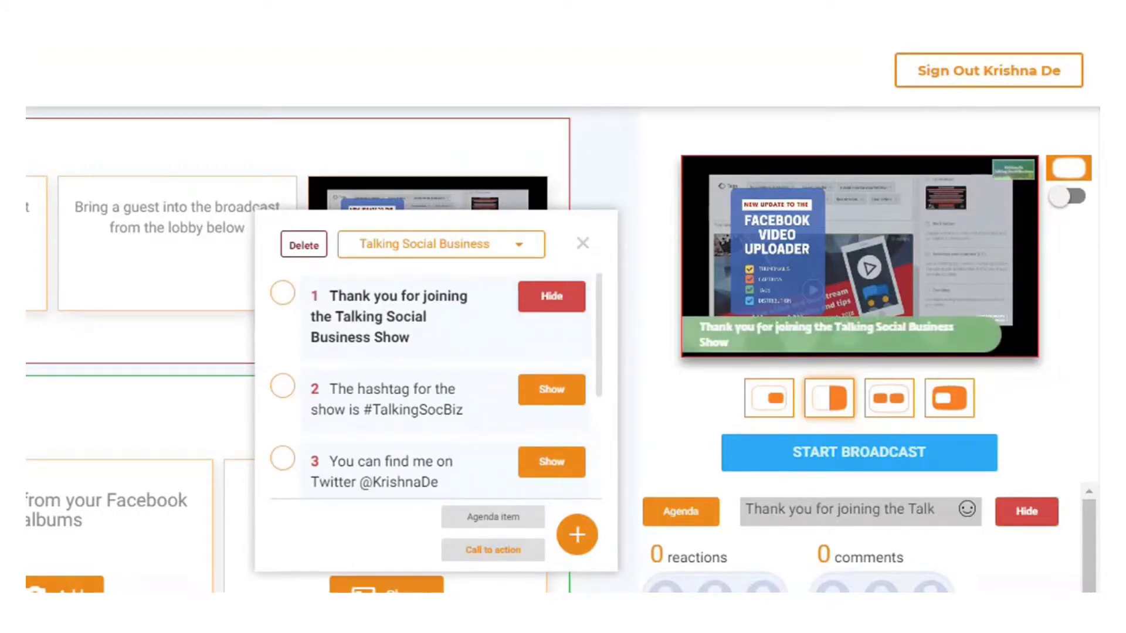
left_click(550, 390)
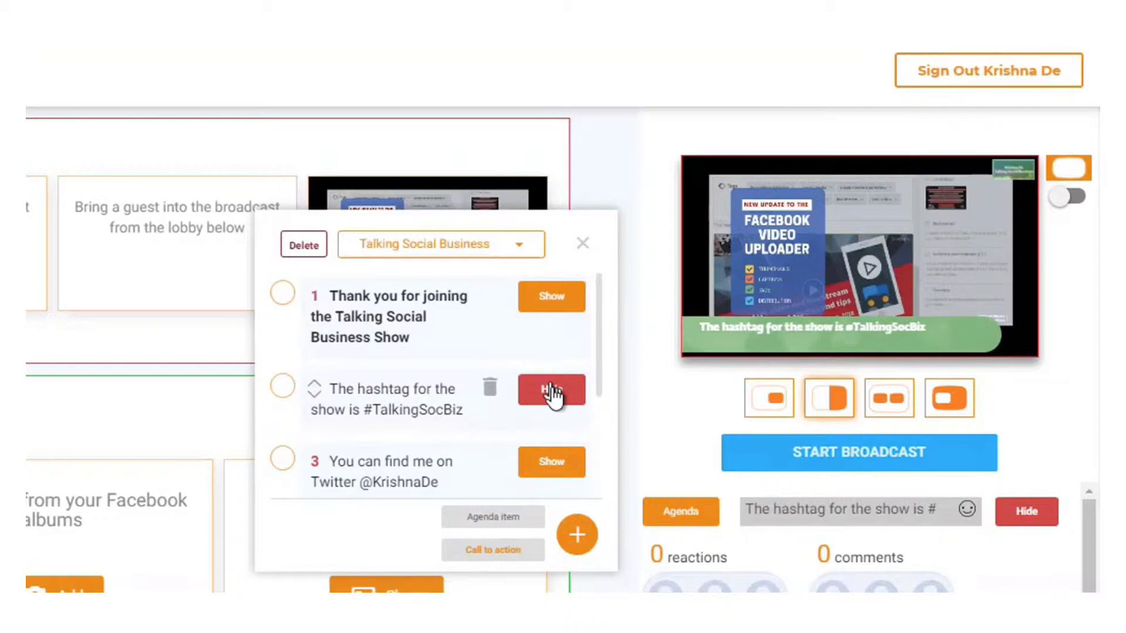
left_click(552, 391)
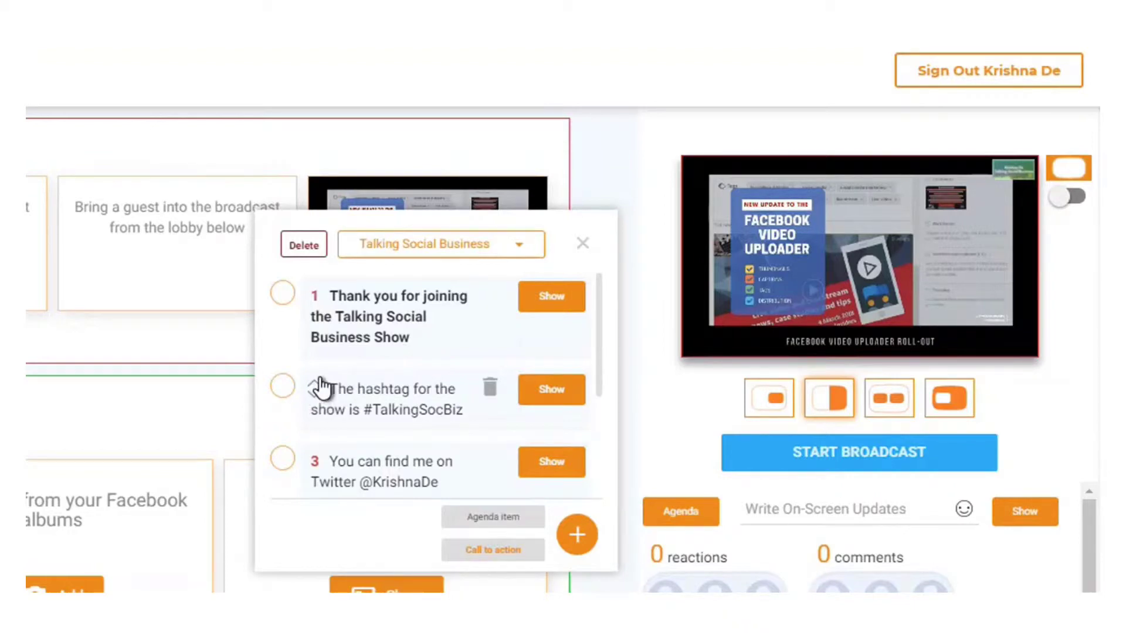
left_click(551, 462)
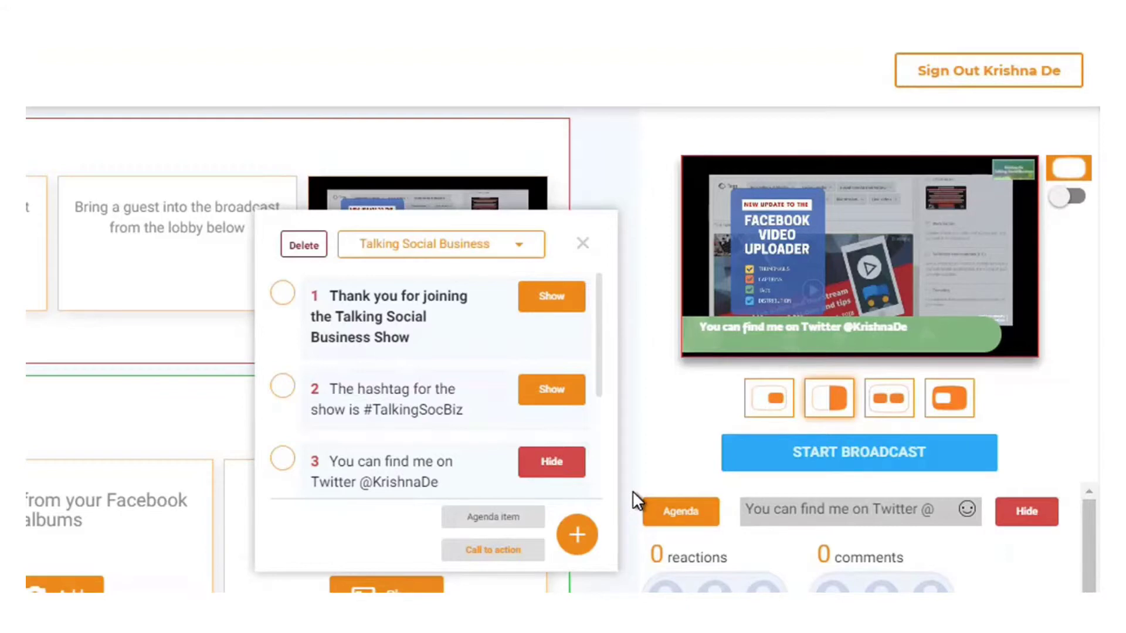
left_click(549, 464)
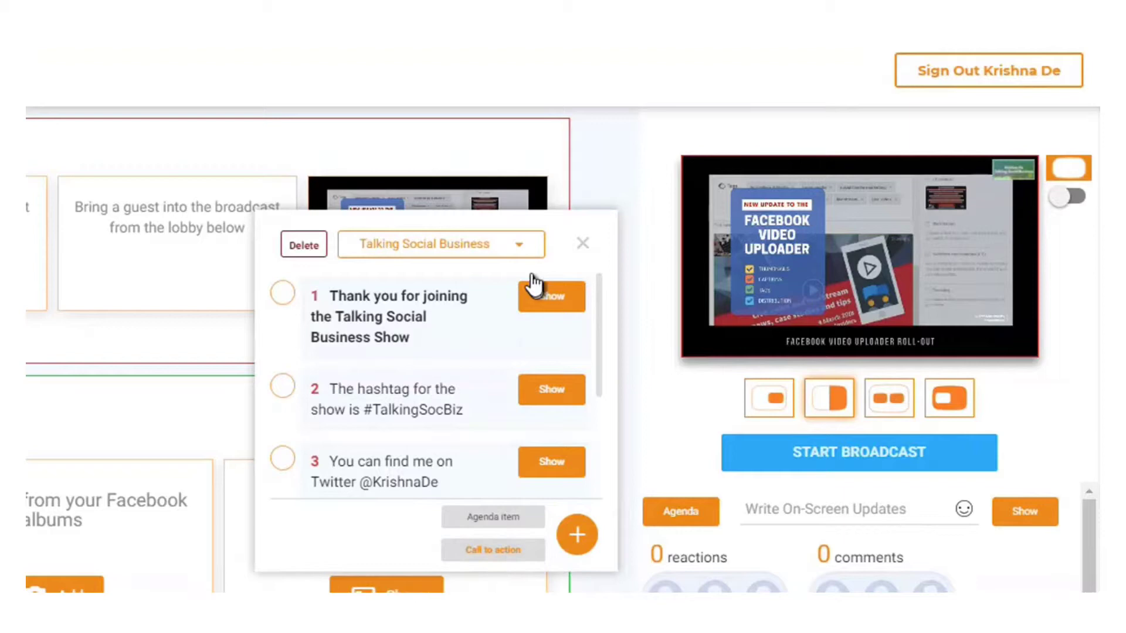
Step: Load the CTA Talking Social Business agenda, show item 2's 'Thanks for joining' ticker, then hide it
left_click(517, 247)
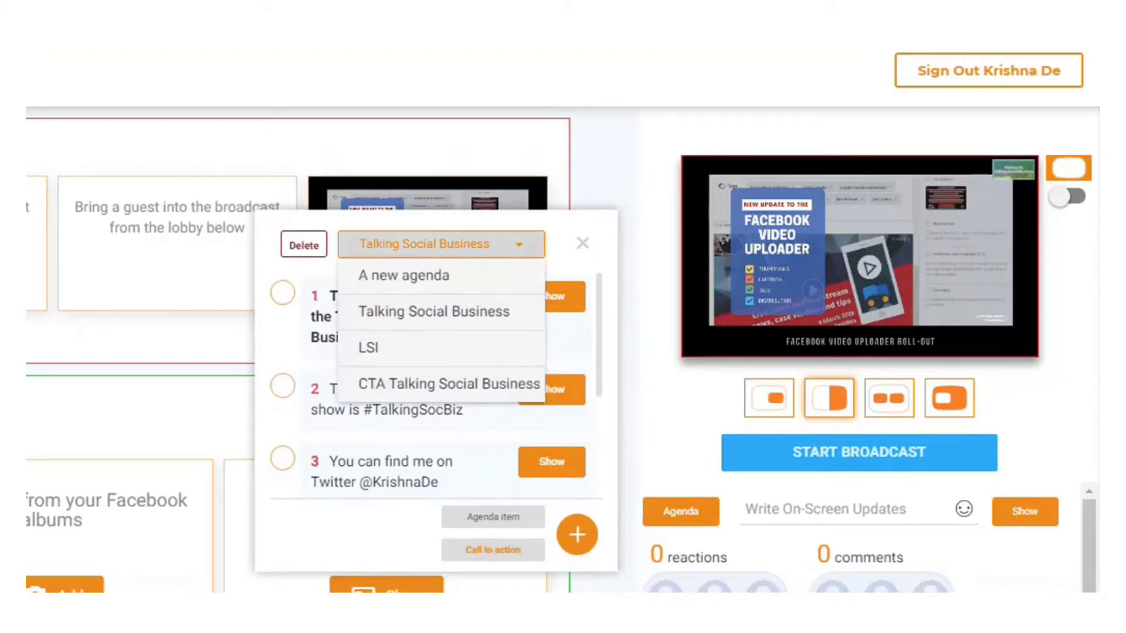
left_click(414, 386)
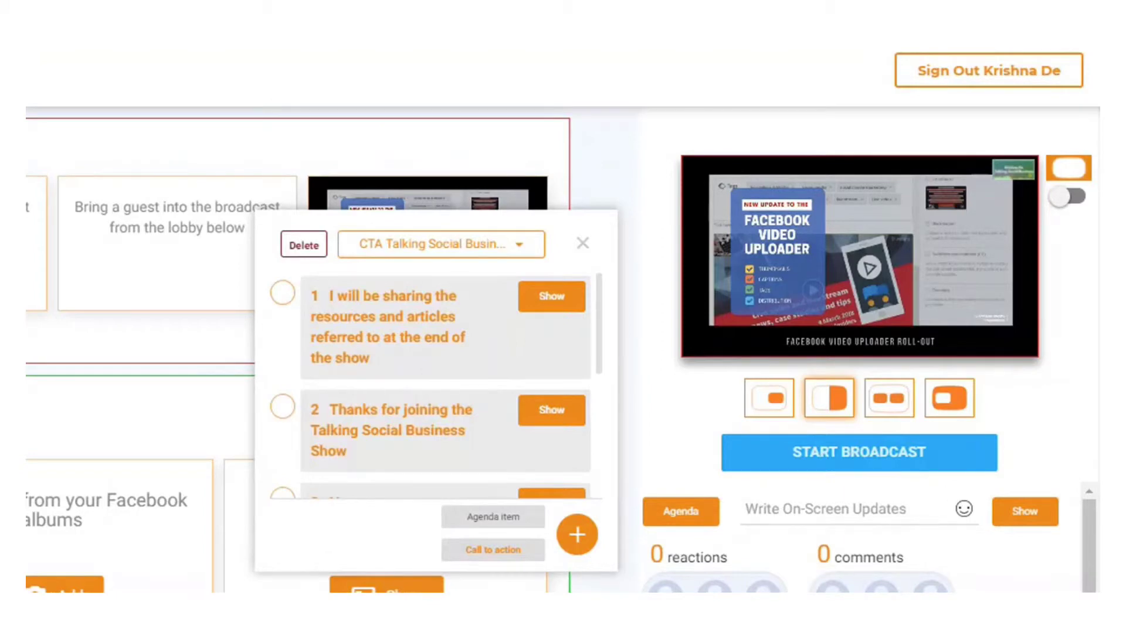
left_click(569, 418)
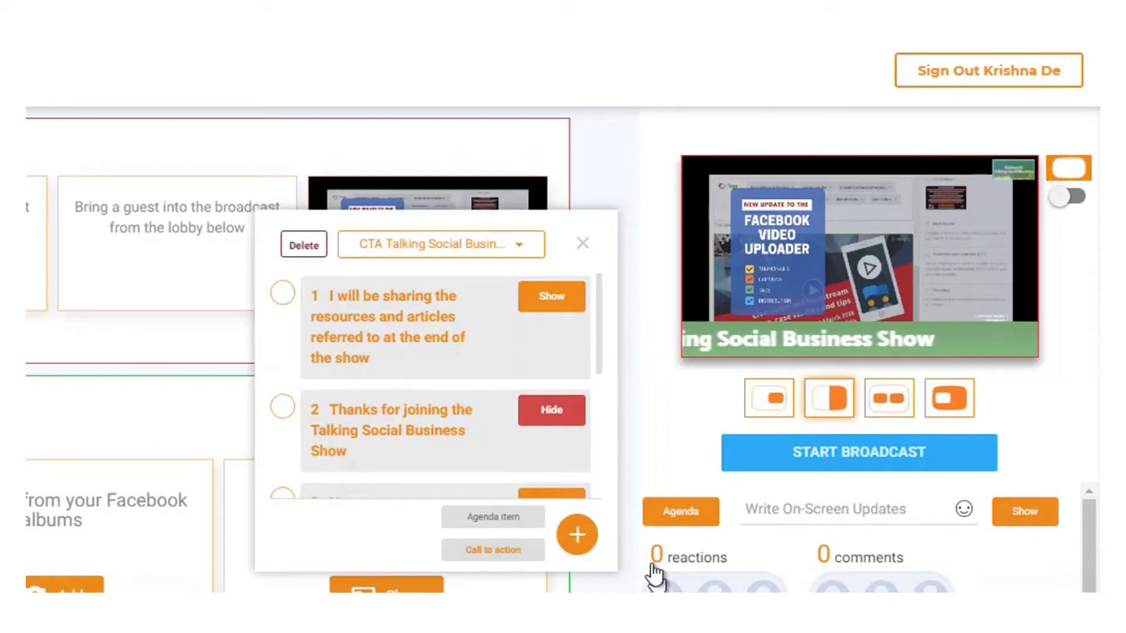
left_click(540, 416)
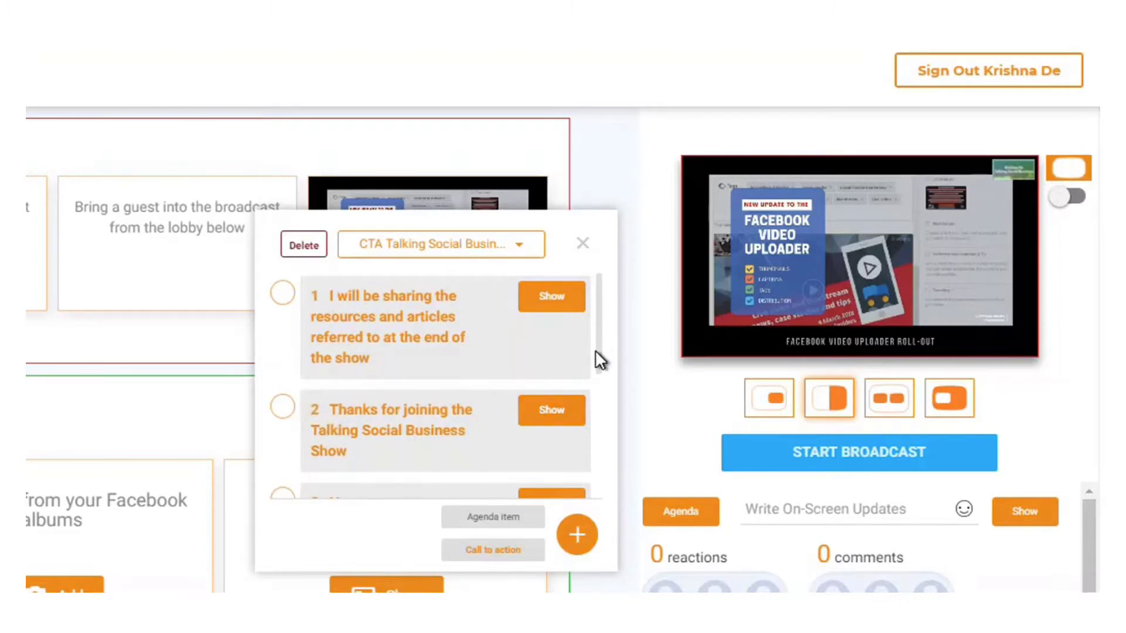
Step: Add a new call-to-action item with the pasted text 'Thanks for joining us live'
left_click_drag(600, 356, 620, 487)
left_click(577, 545)
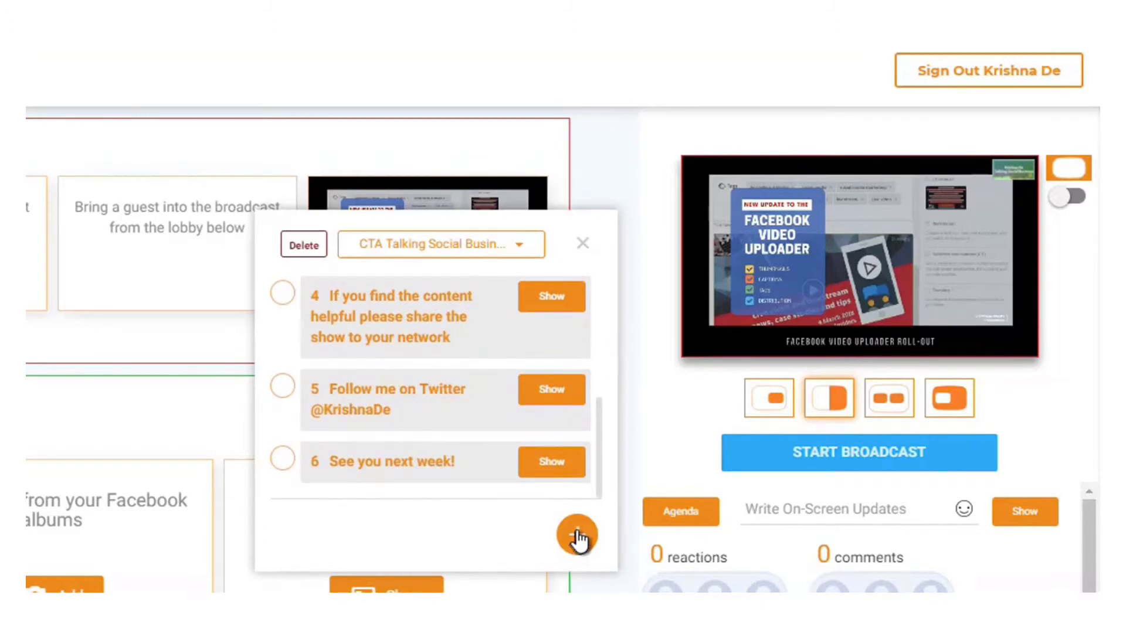
left_click(578, 539)
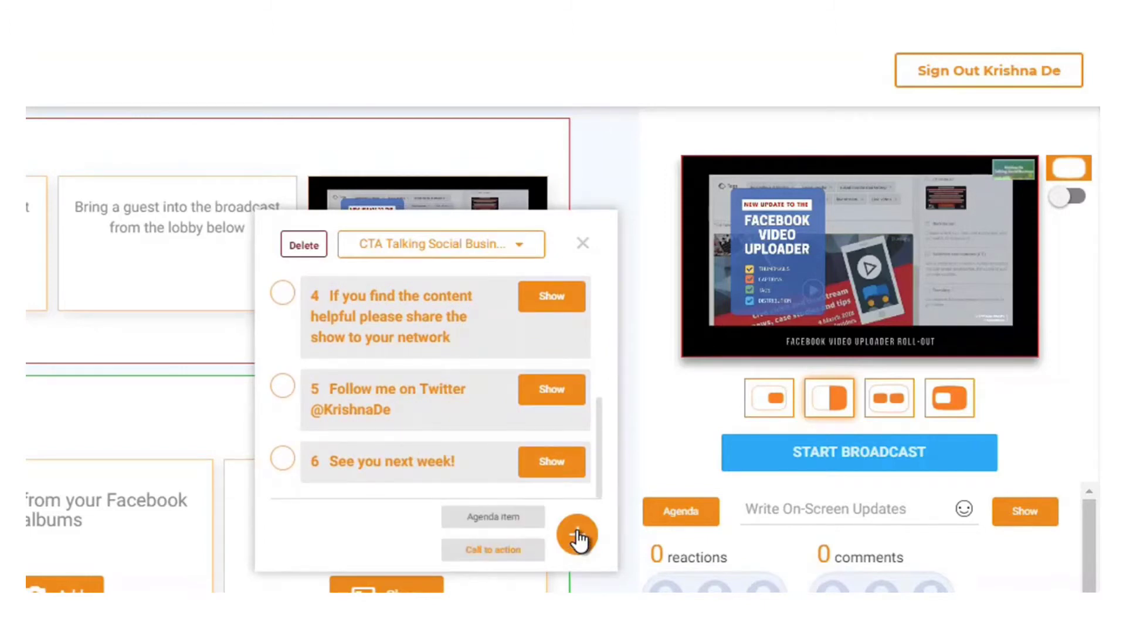
left_click(508, 549)
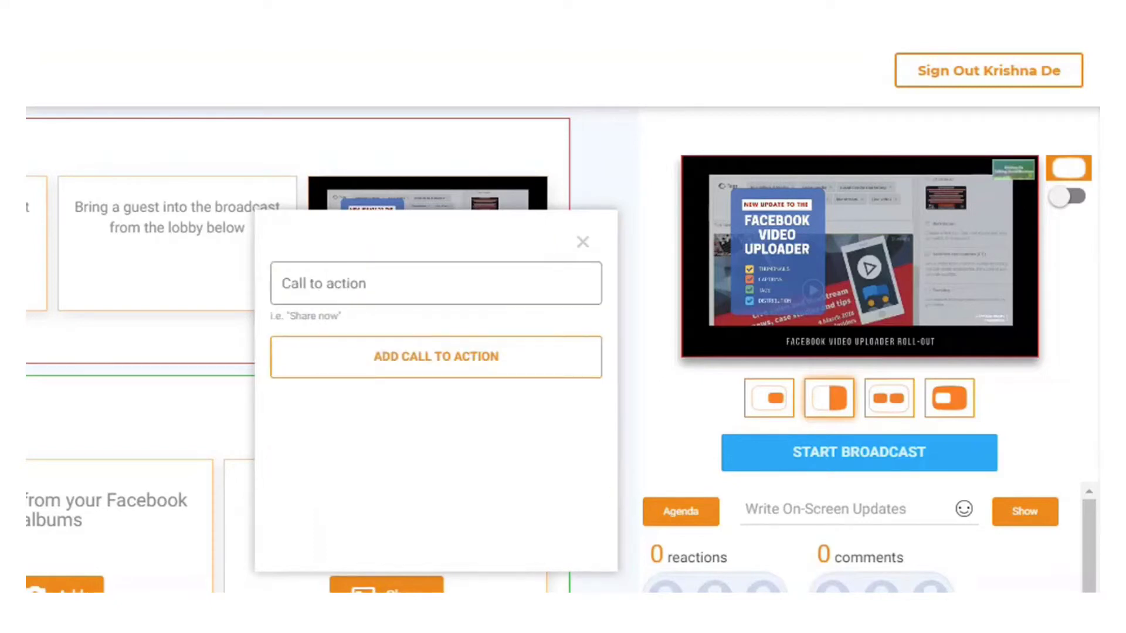
left_click(371, 280)
right_click(326, 275)
left_click(389, 390)
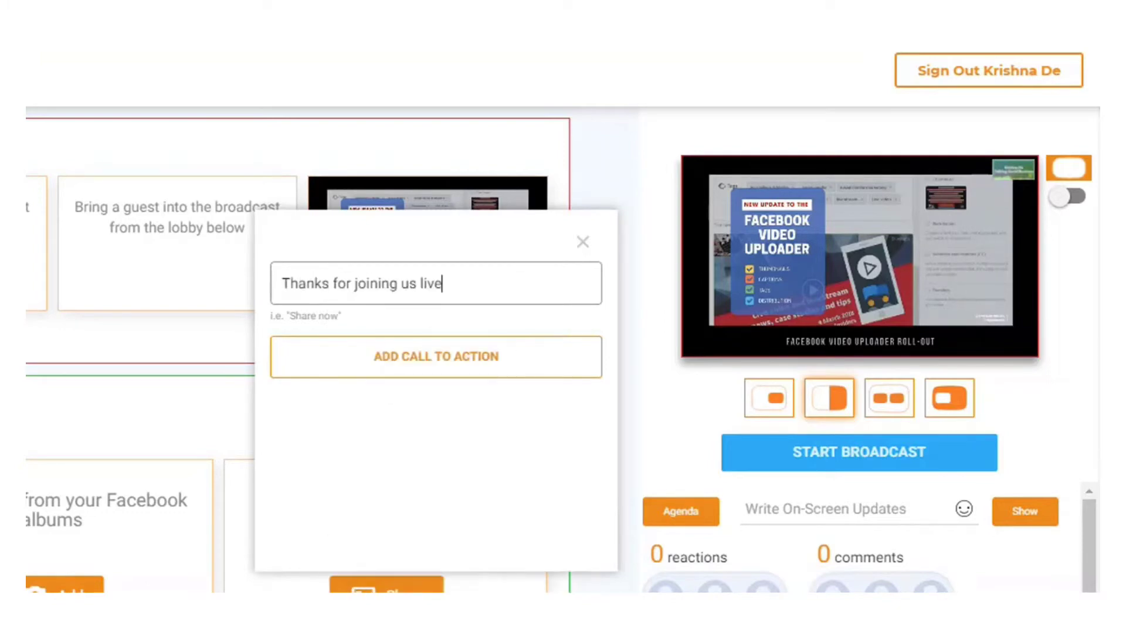
left_click(375, 360)
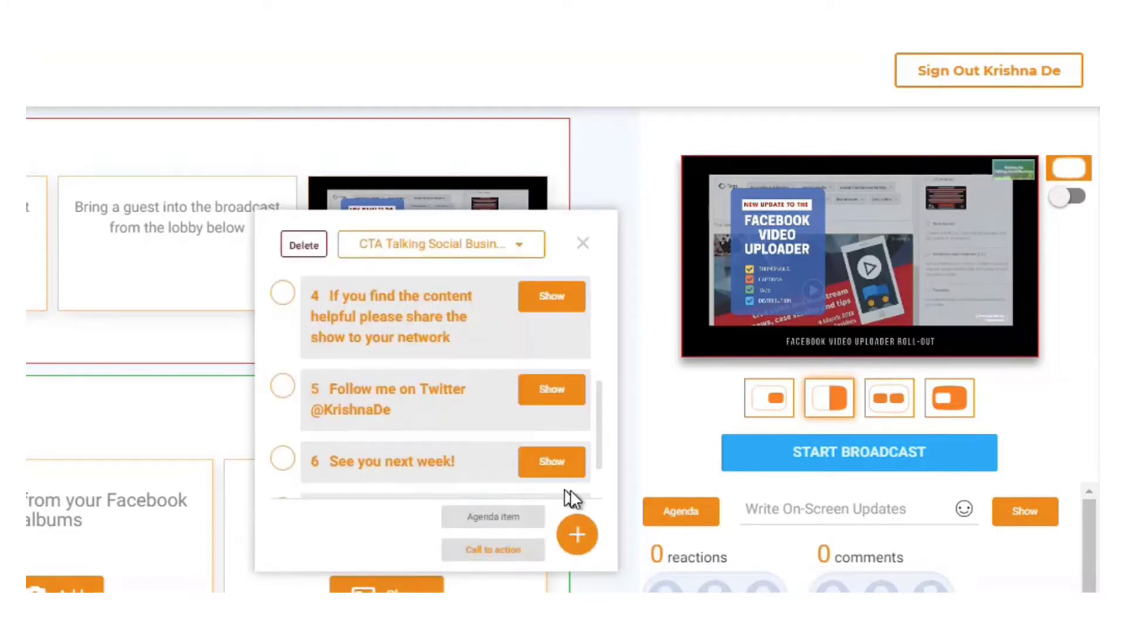
Step: Drag 'Thanks for joining us live' up from last to third place in the list
left_click_drag(597, 437, 602, 478)
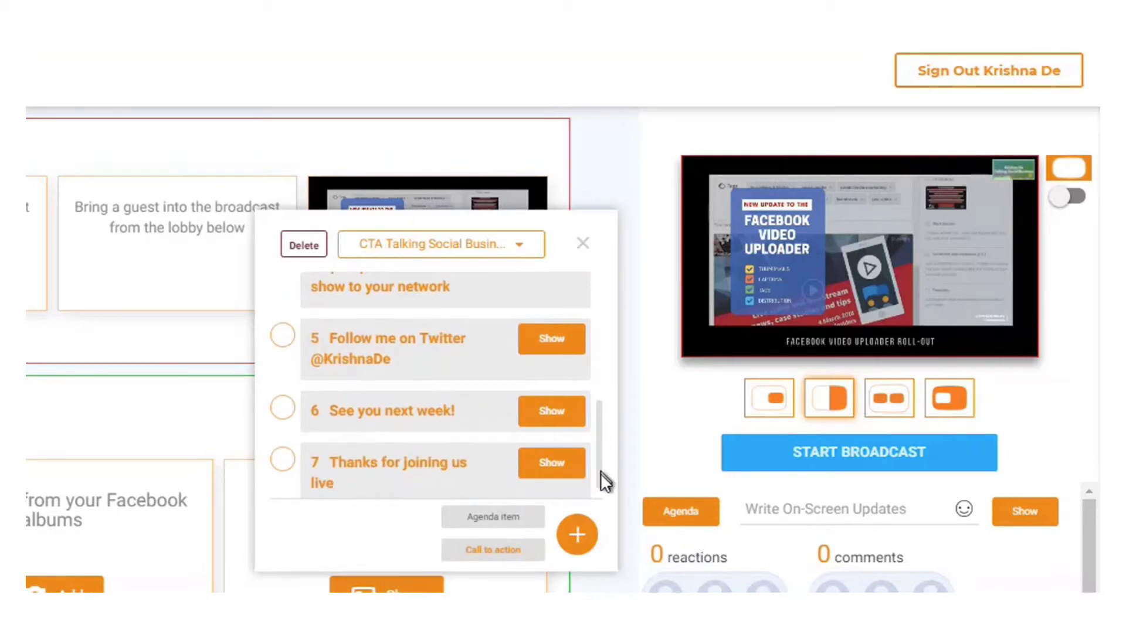
left_click_drag(316, 442, 317, 392)
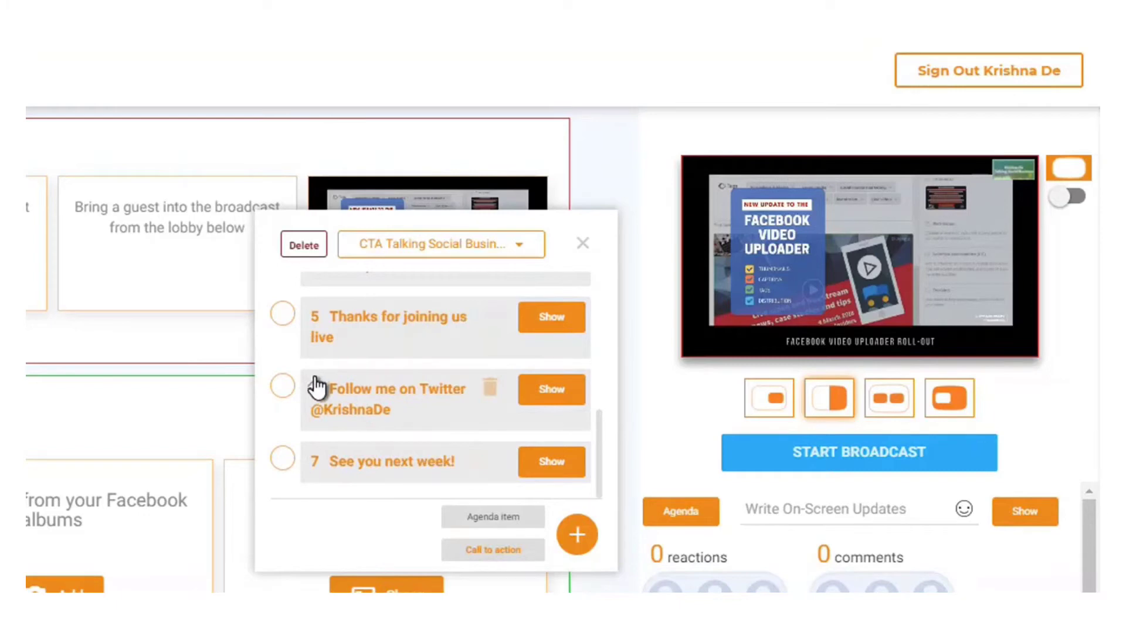
left_click_drag(315, 319, 316, 275)
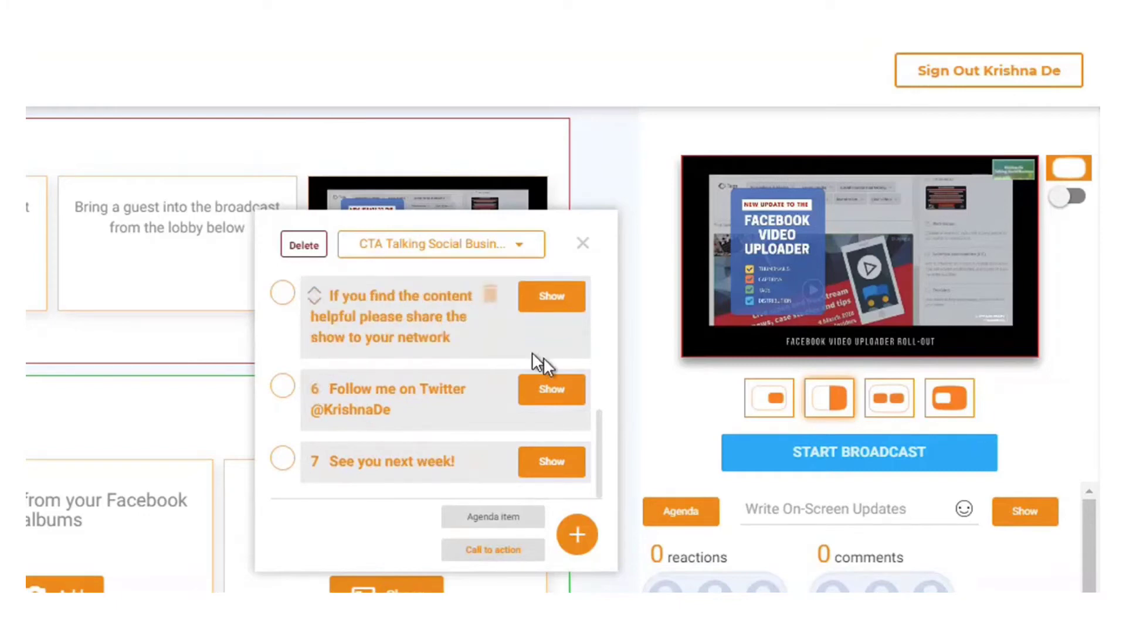
scroll(565, 423, "up", 3)
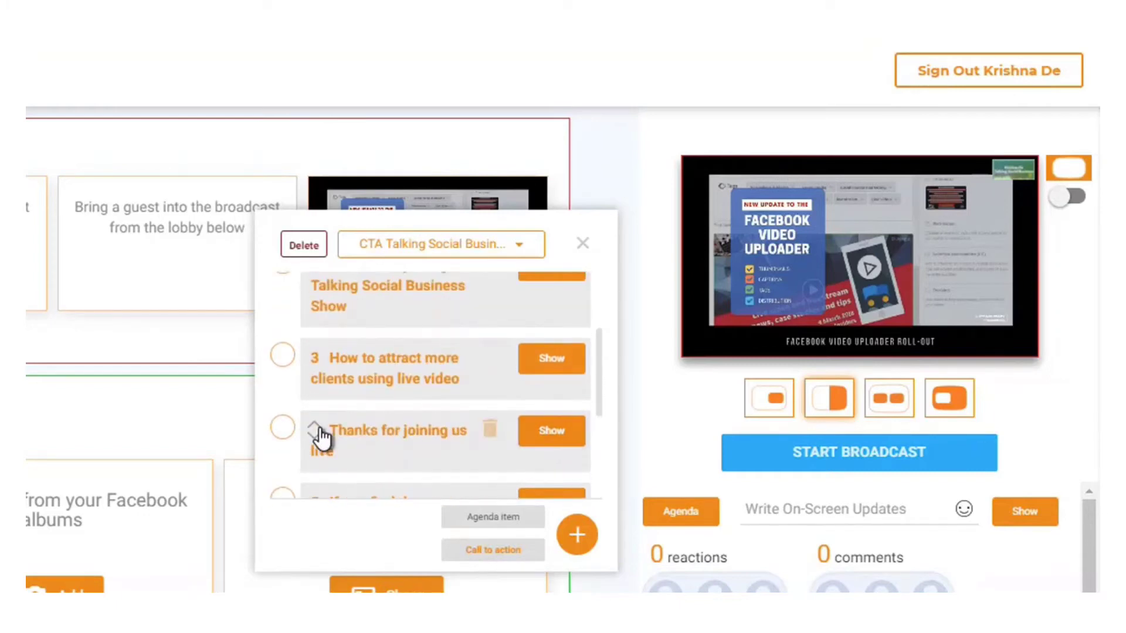
left_click_drag(317, 428, 317, 361)
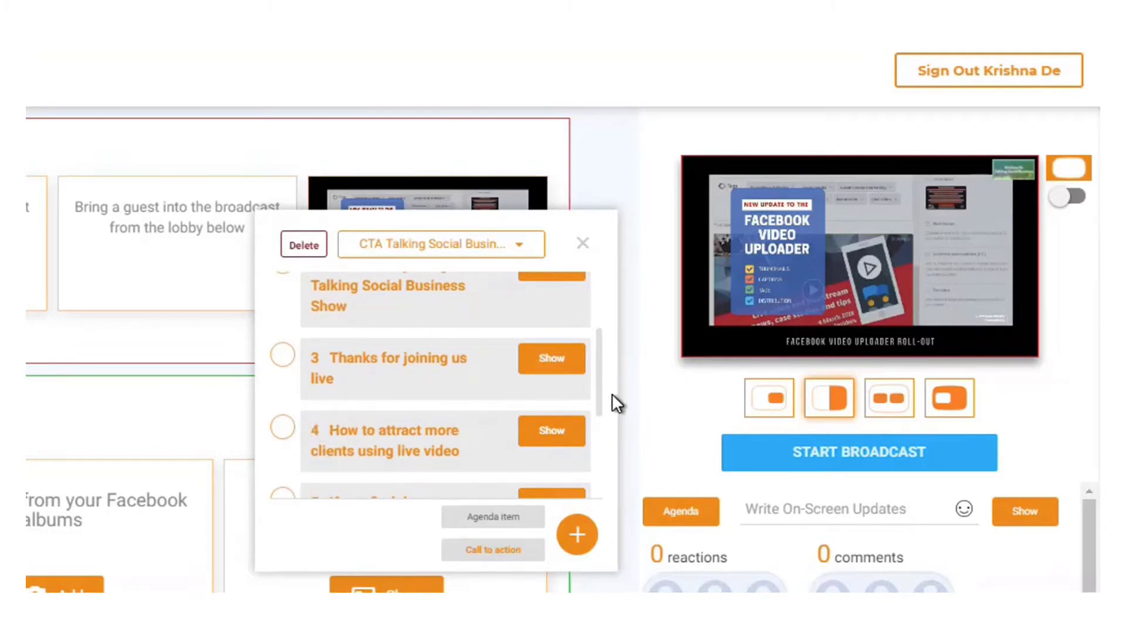
left_click(564, 365)
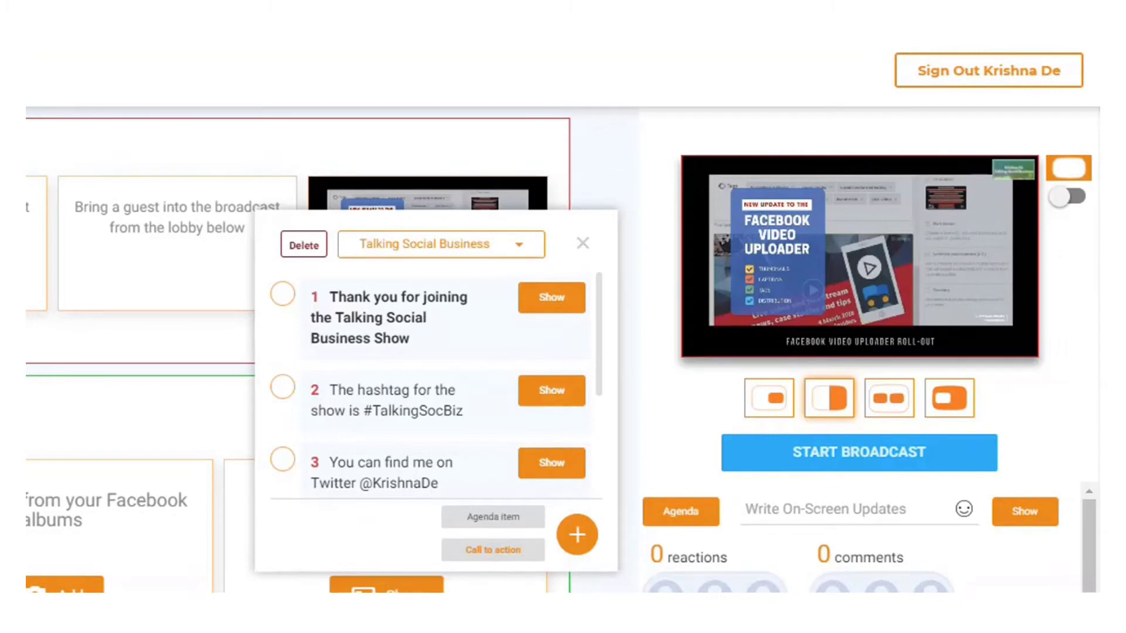
left_click(526, 254)
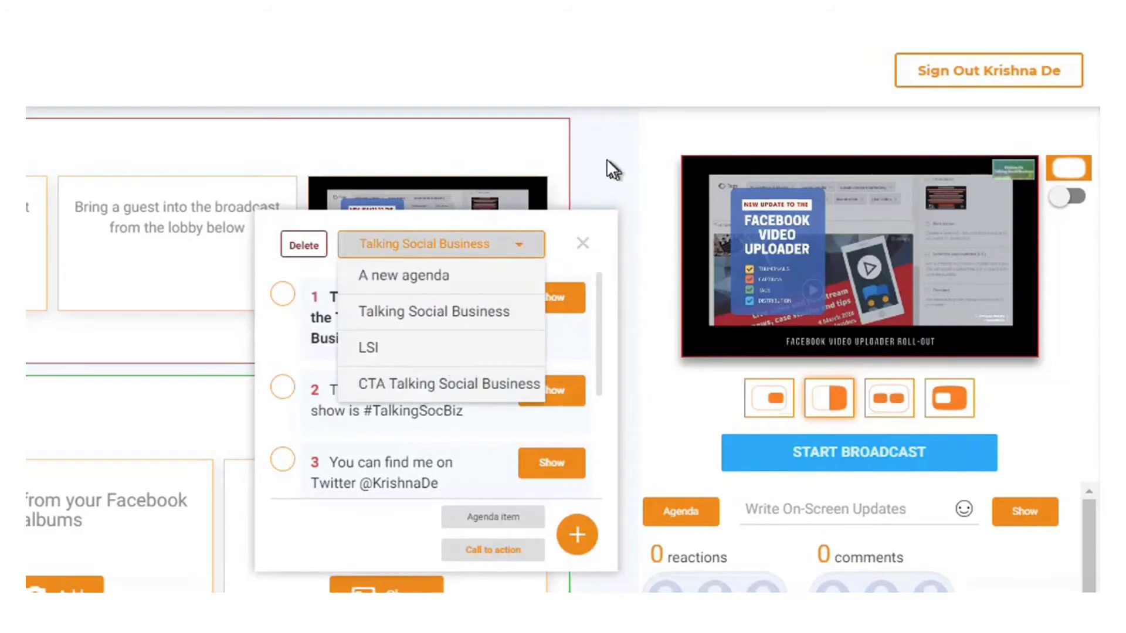
left_click(651, 189)
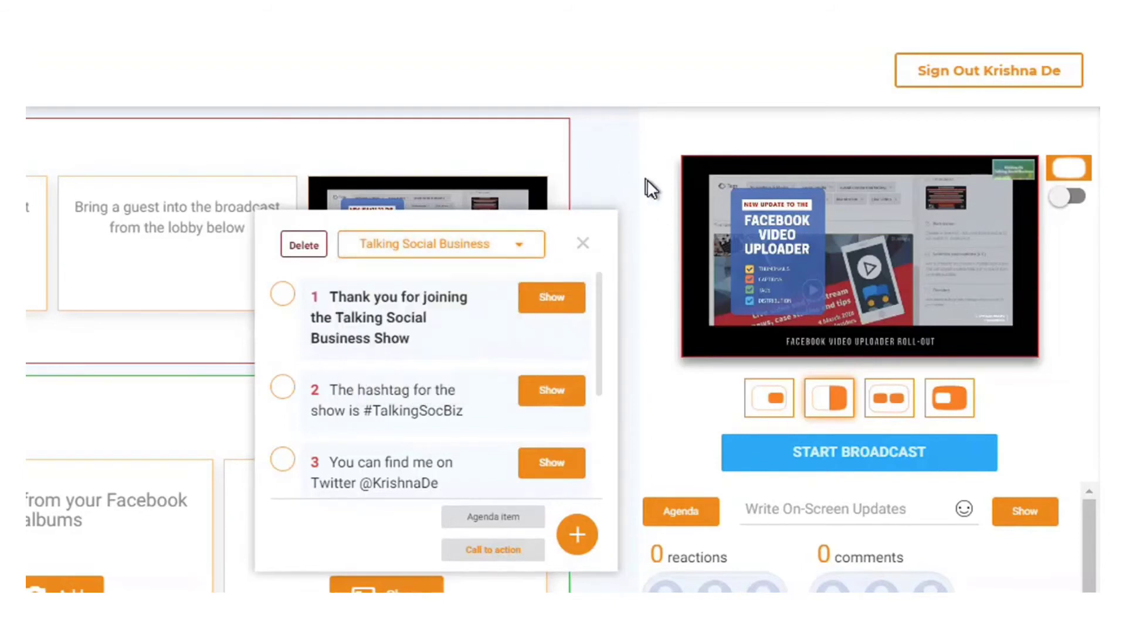
left_click(562, 305)
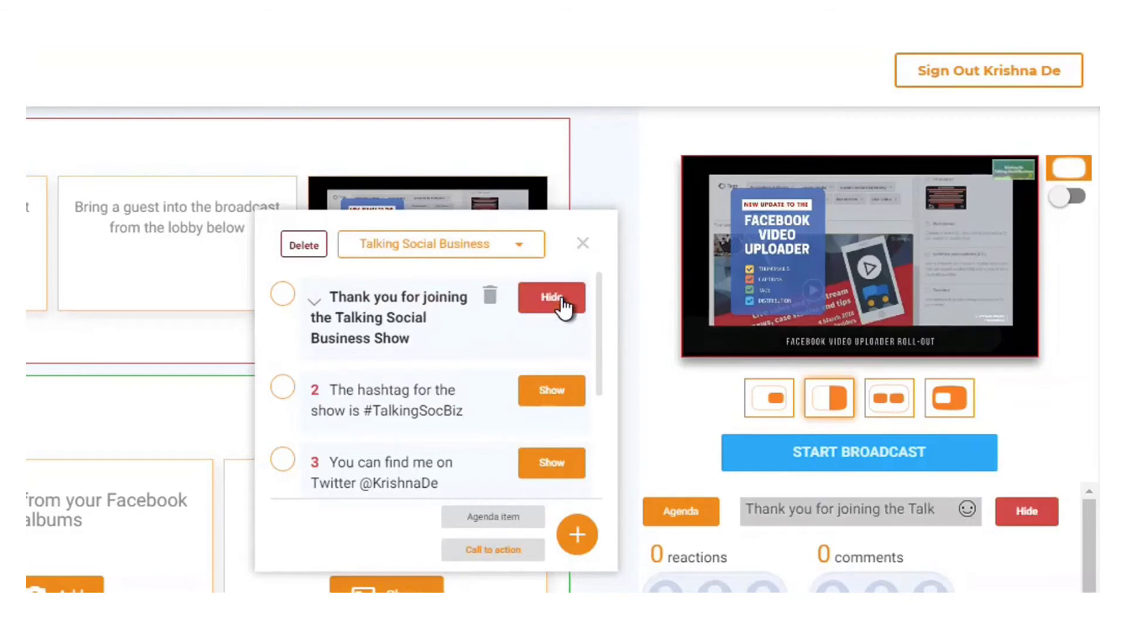
left_click(526, 247)
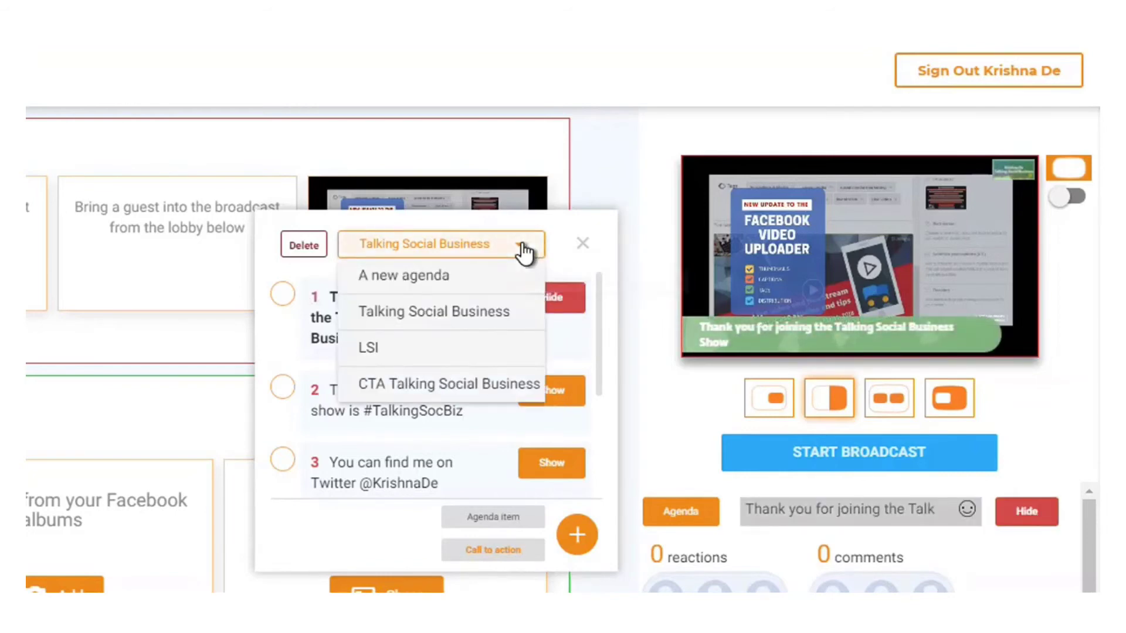
left_click(418, 384)
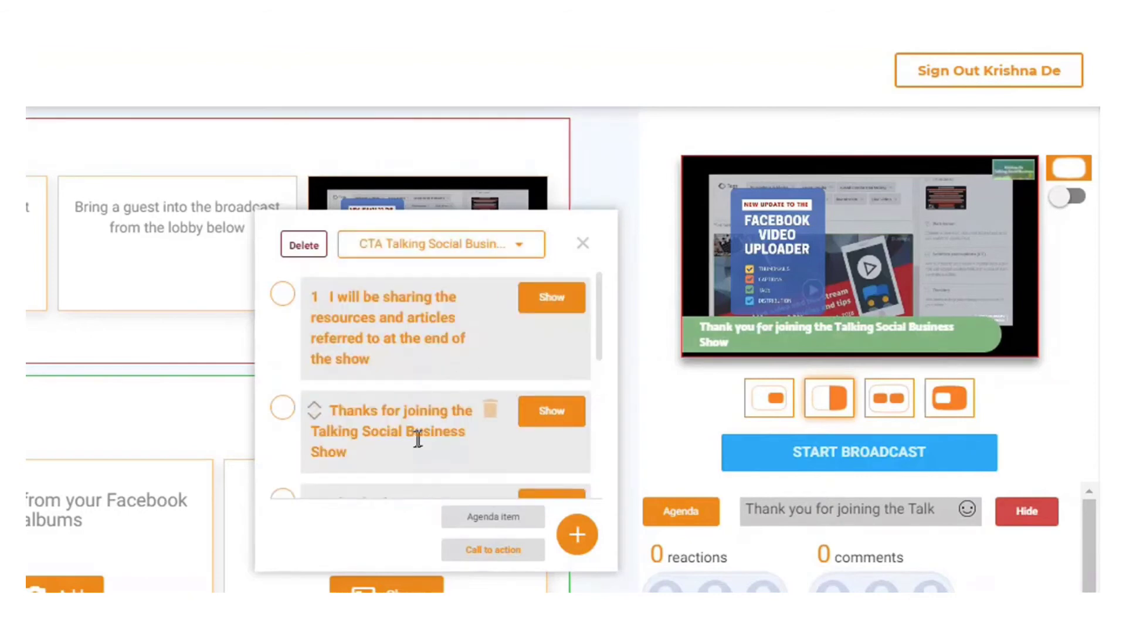
left_click(552, 419)
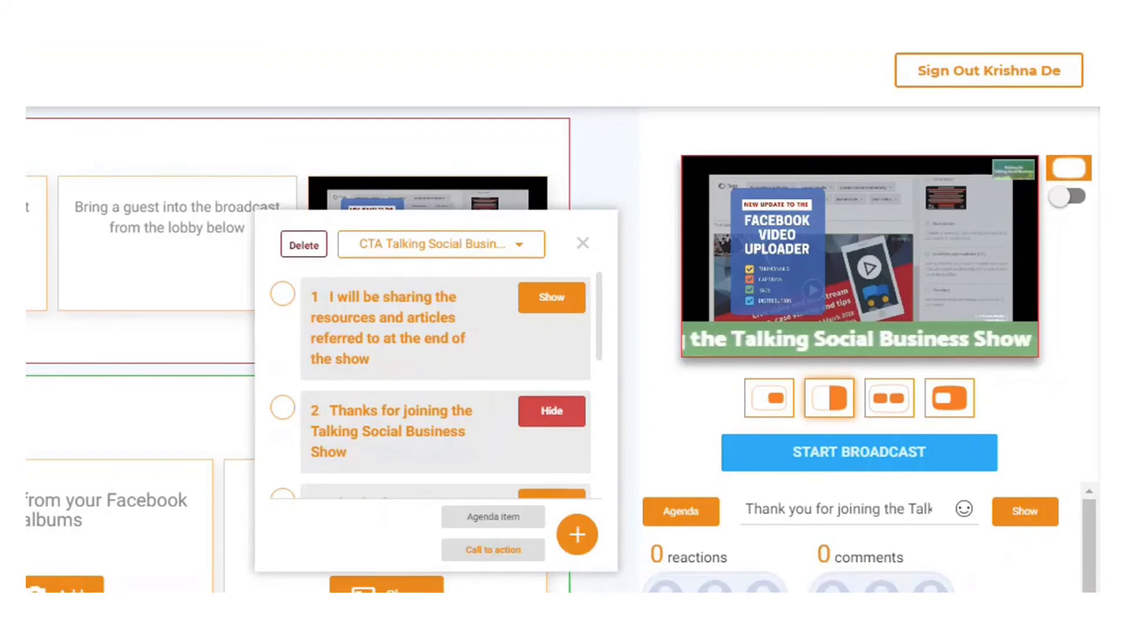
left_click(543, 423)
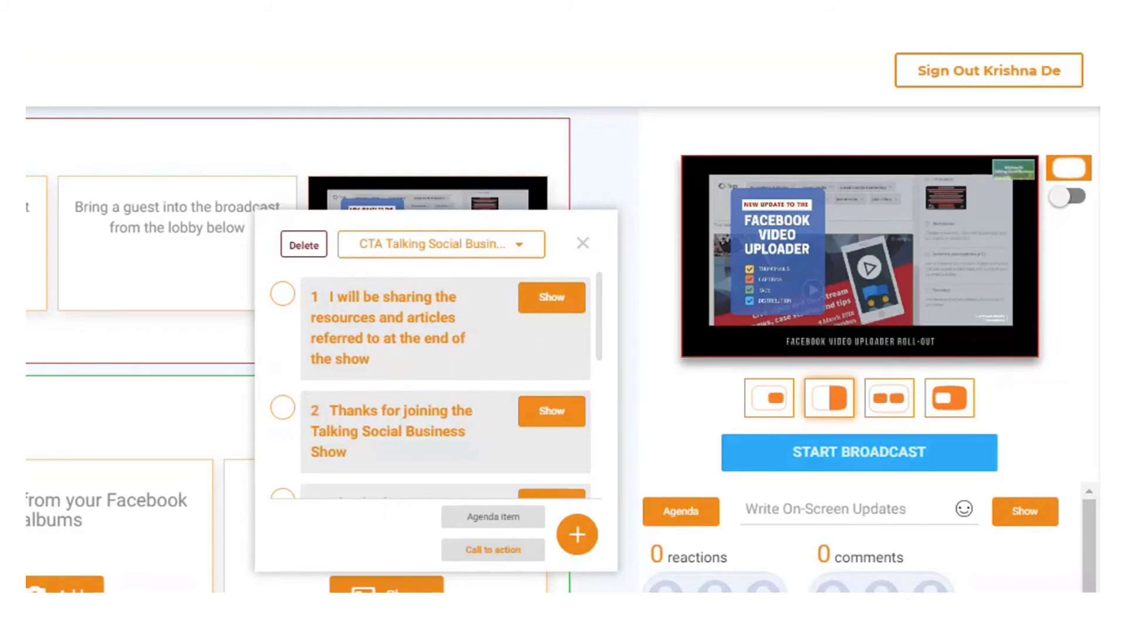